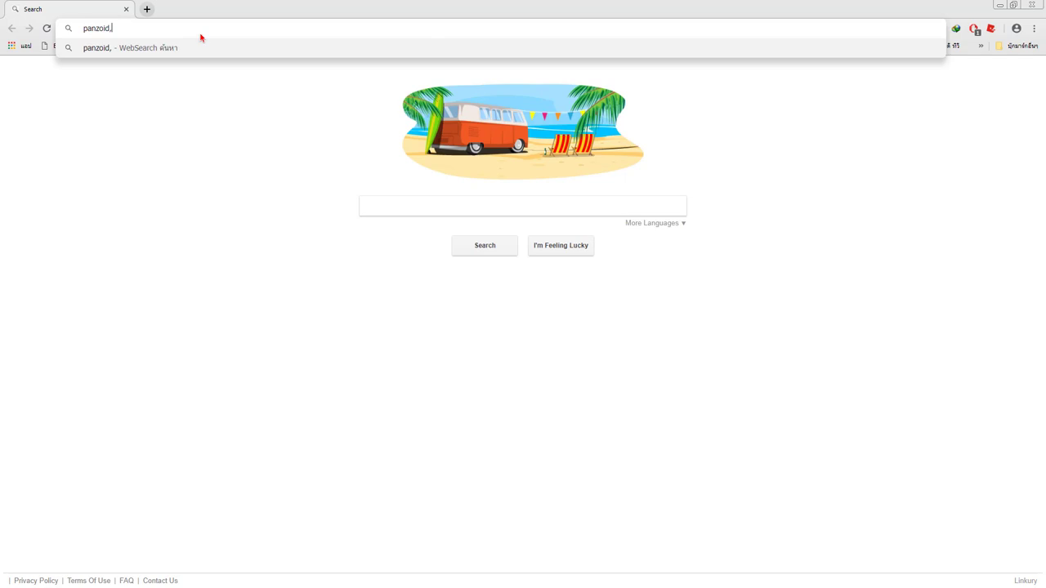
- Go to panzoid.com and open the full list of user creations
text(com)
key(Return)
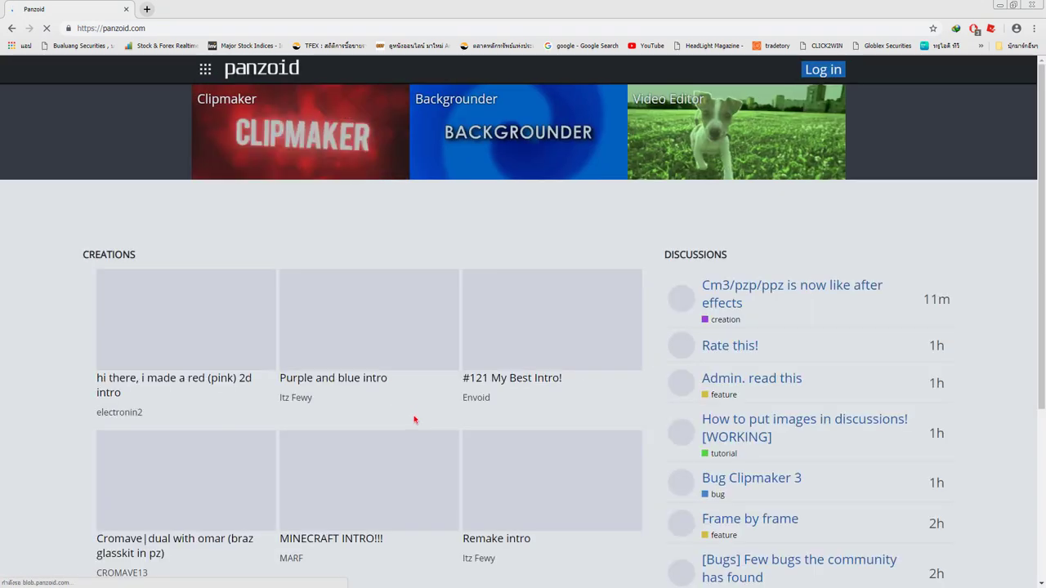
scroll(417, 417, down, 1)
scroll(516, 466, down, 2)
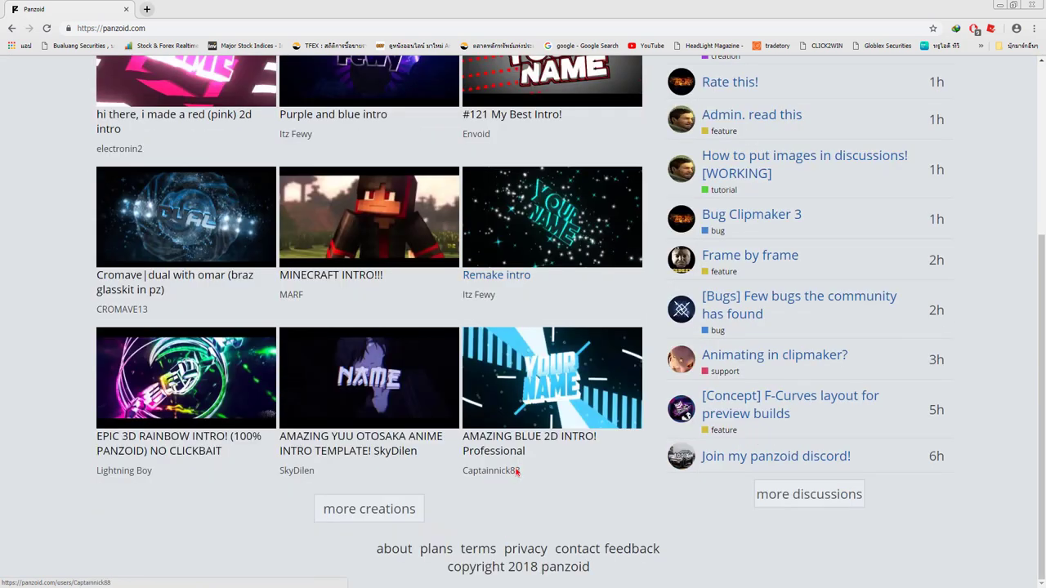
click(355, 505)
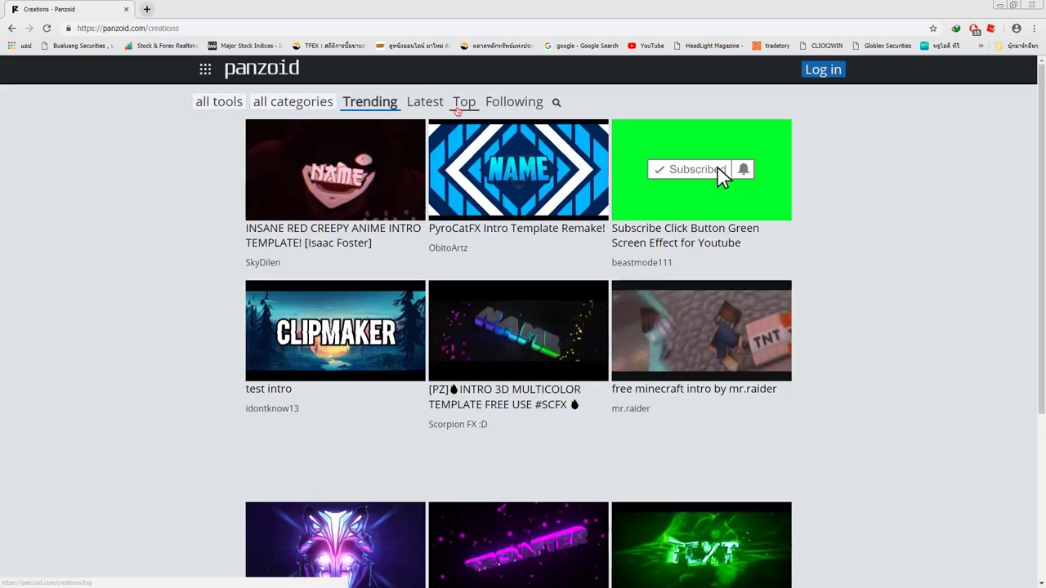
- Show the top creations and open the "Amazing Teal Blue Intro!" template in Clipmaker
click(464, 101)
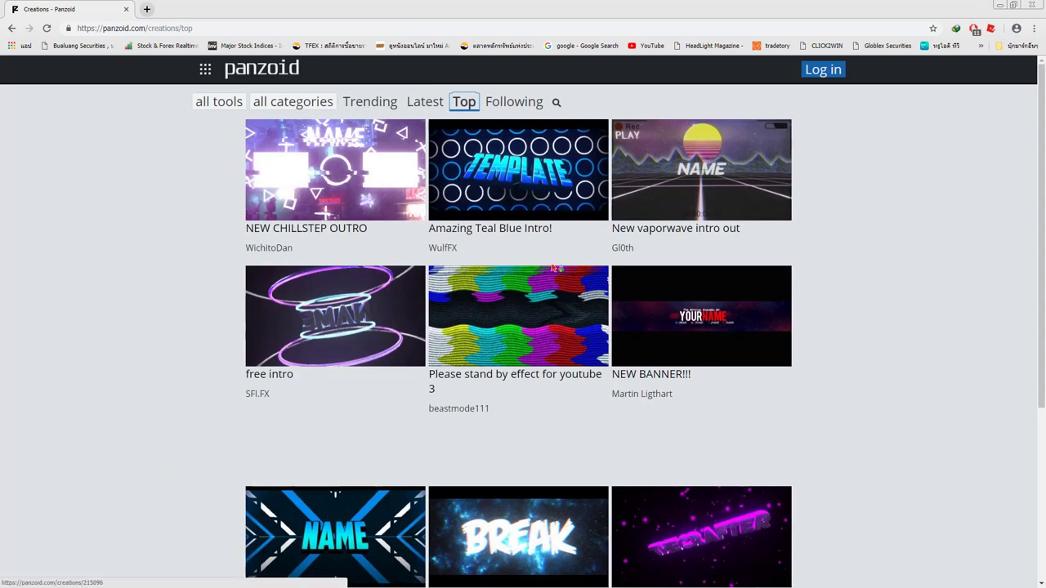
click(498, 229)
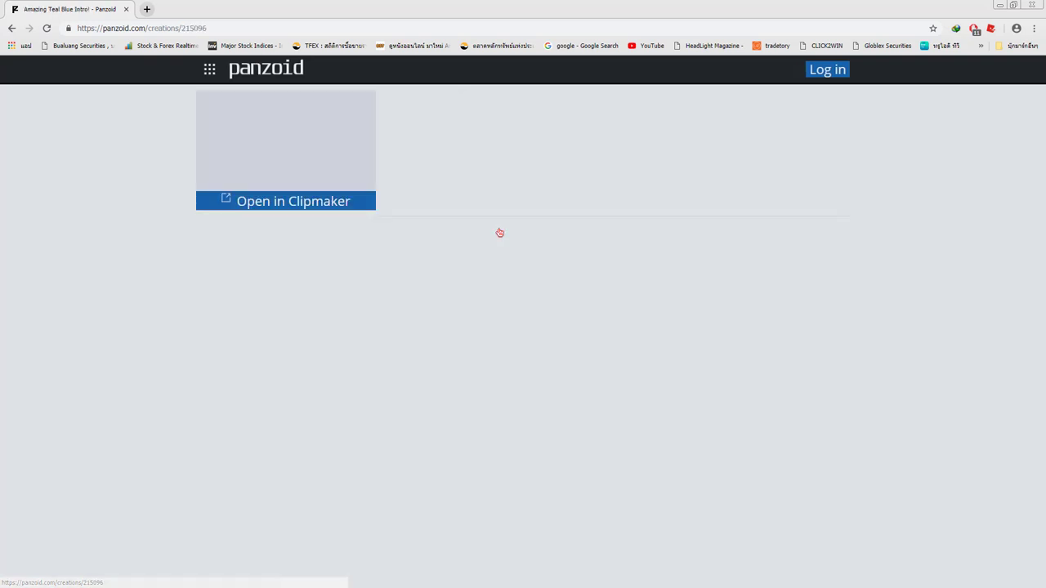
click(317, 205)
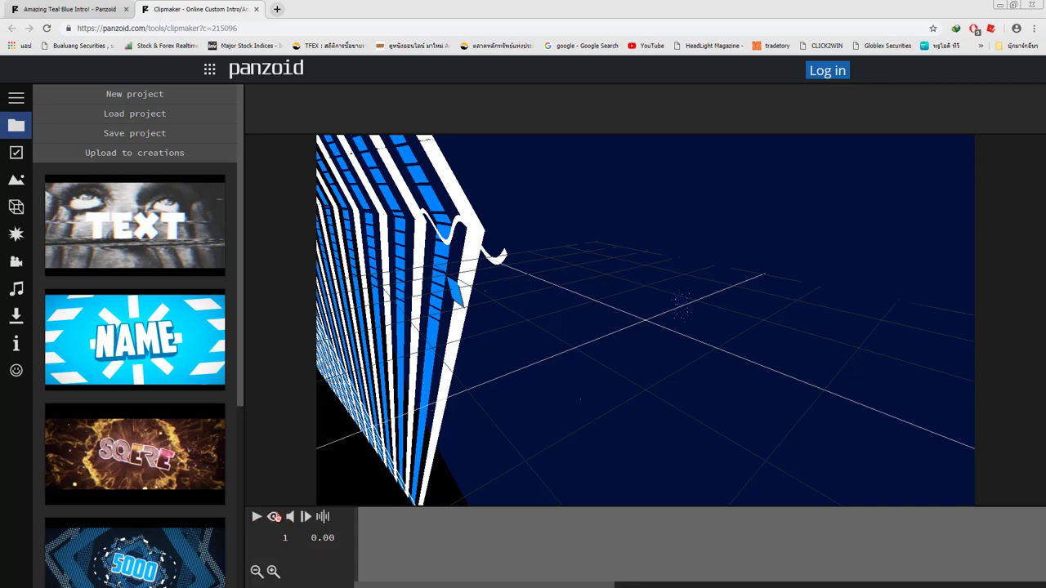
- Switch the preview to the rendered camera view and move the playhead to frame 312
click(274, 517)
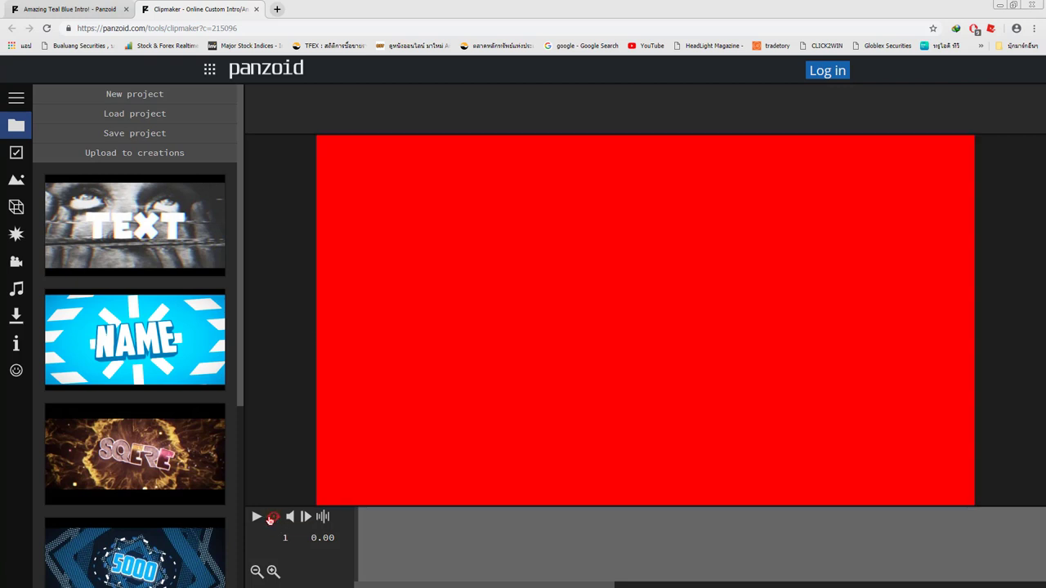
click(653, 537)
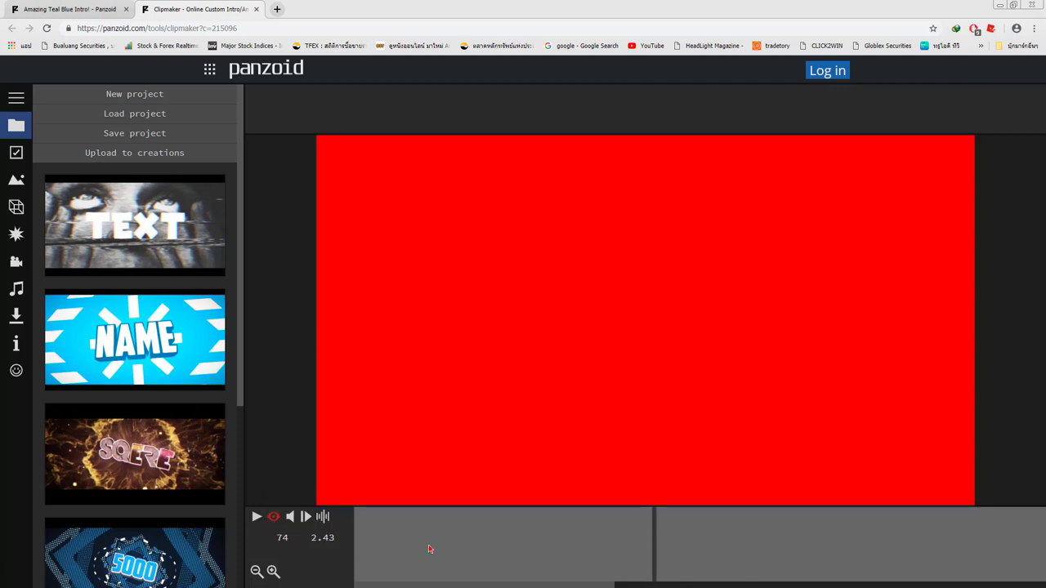
drag(281, 541, 1032, 558)
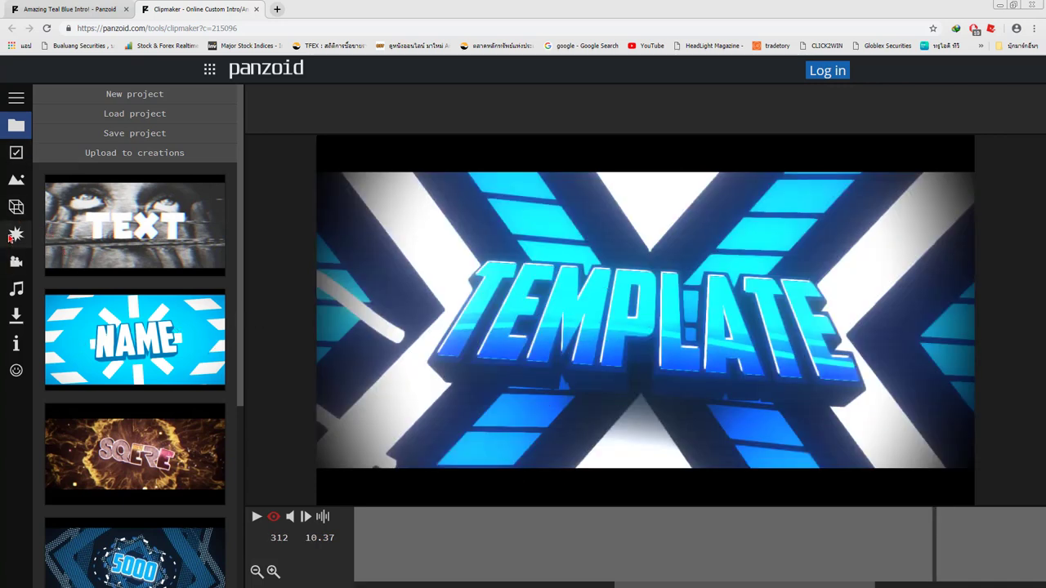
- Add a Colorize effect to the project and open its settings with the playhead at frame 211
click(16, 234)
click(145, 94)
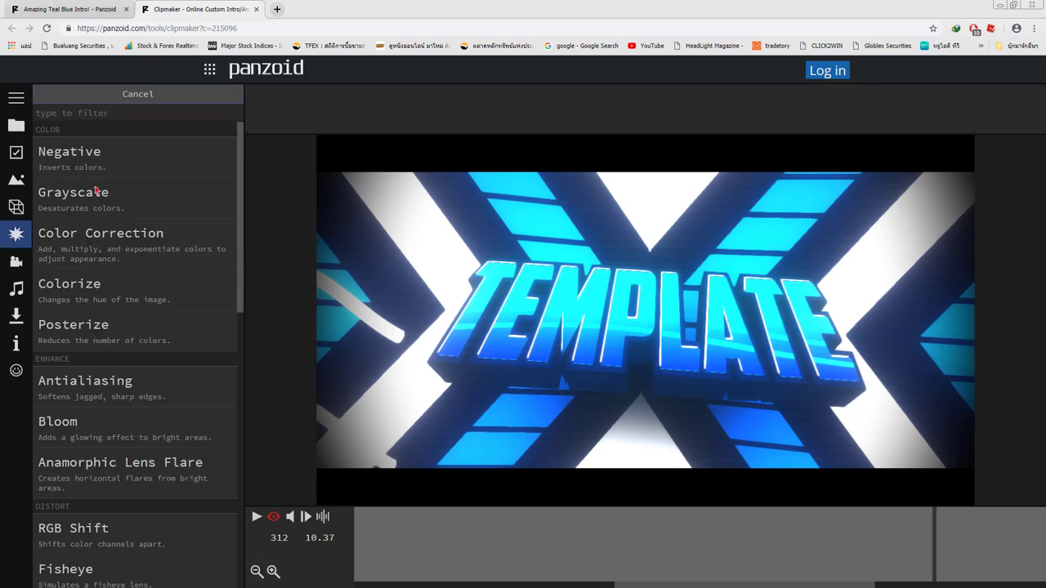
click(82, 291)
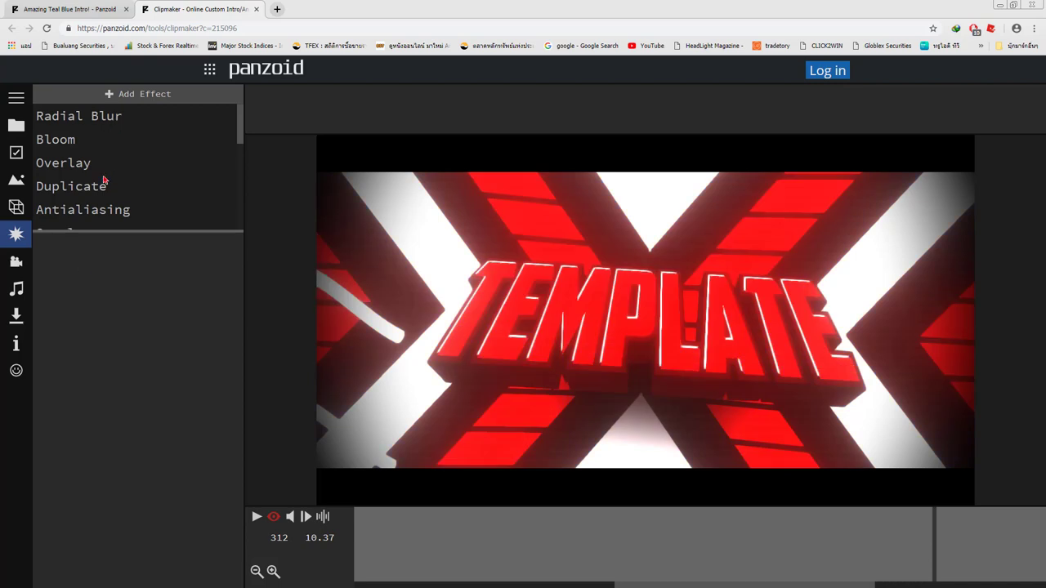
scroll(103, 188, down, 5)
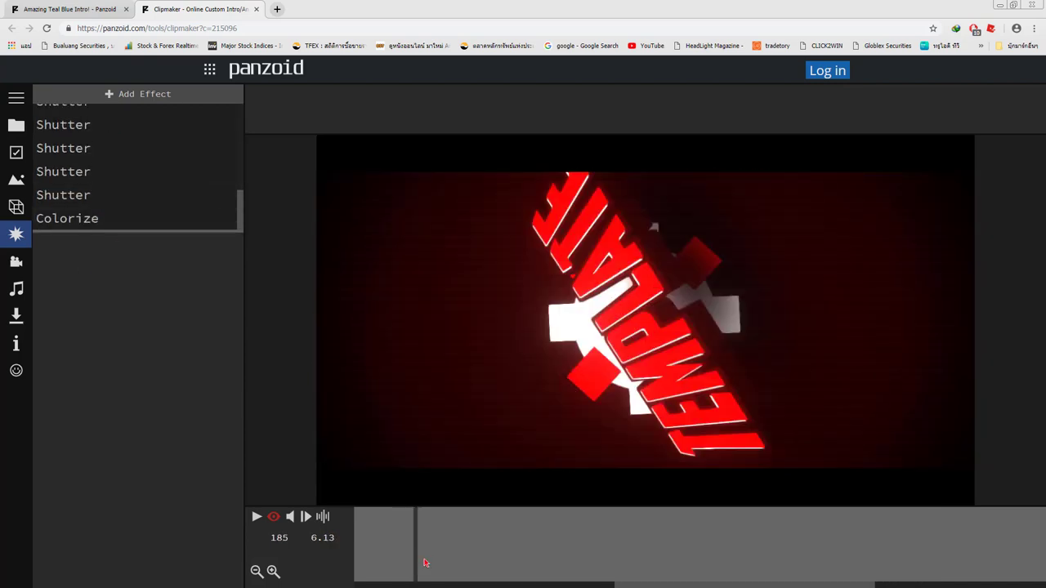
click(520, 582)
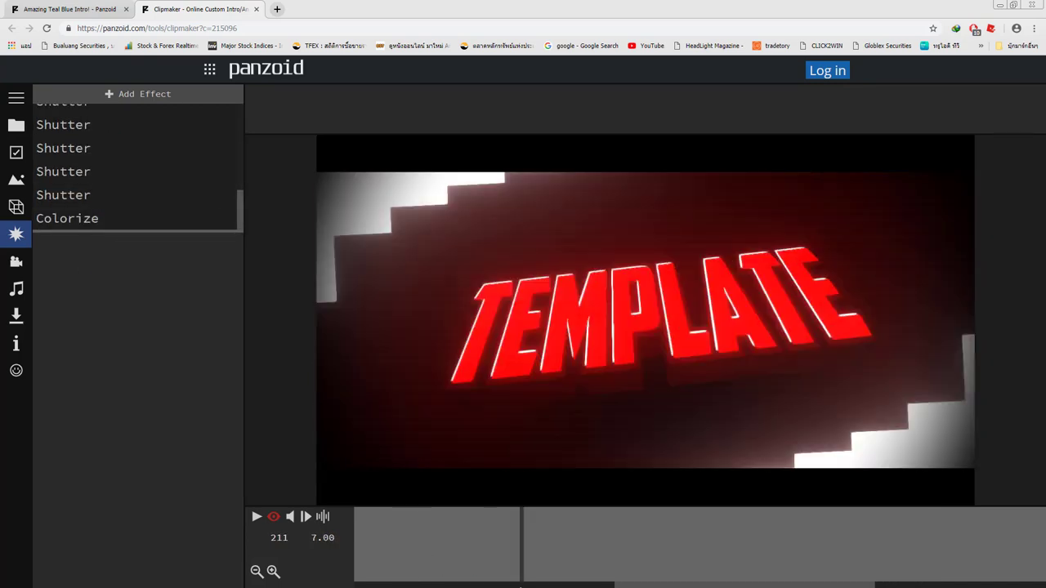
click(91, 218)
- Set the Colorize effect's color to yellow (#ffff00)
click(227, 303)
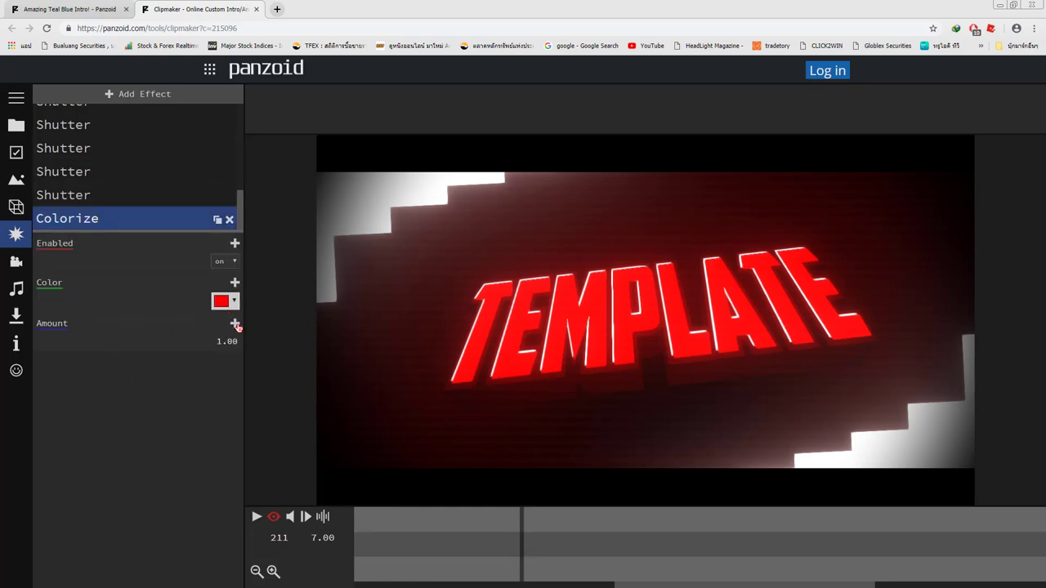
click(265, 321)
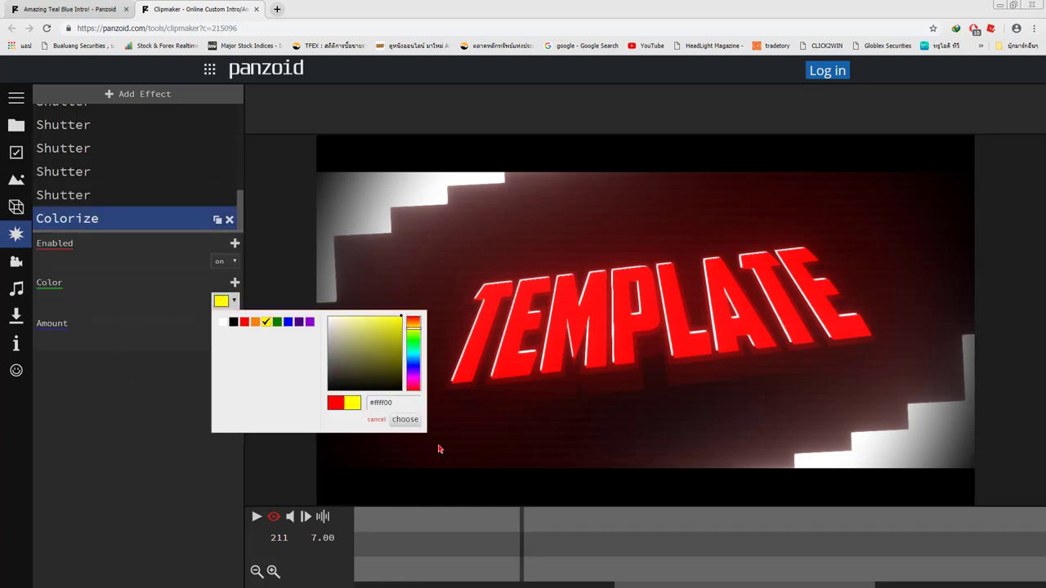
click(406, 419)
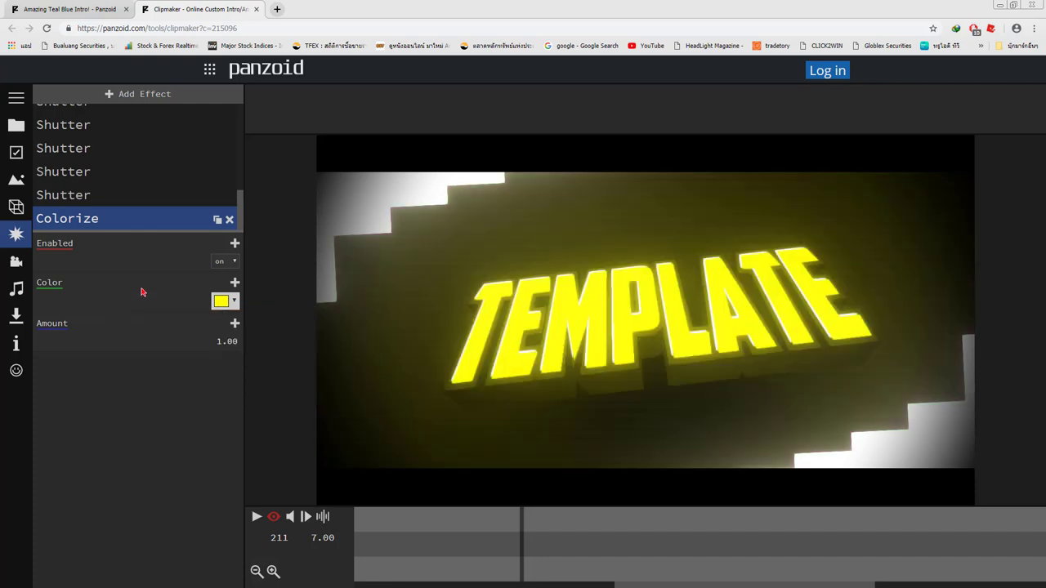
- Set the Colorize effect's color to purple (#9400d3) and preview the intro at frame 177
click(221, 301)
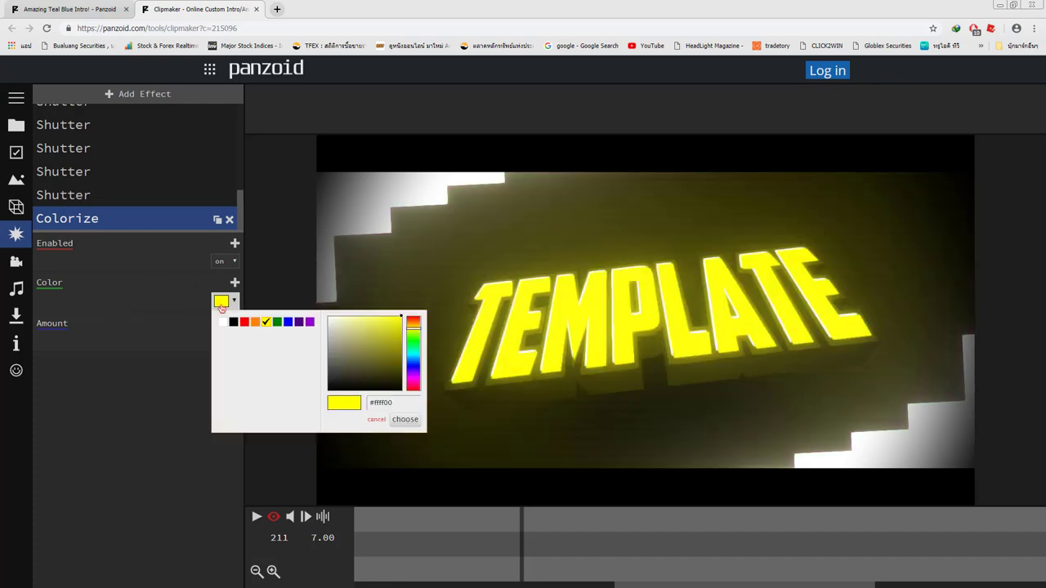
click(300, 322)
click(309, 322)
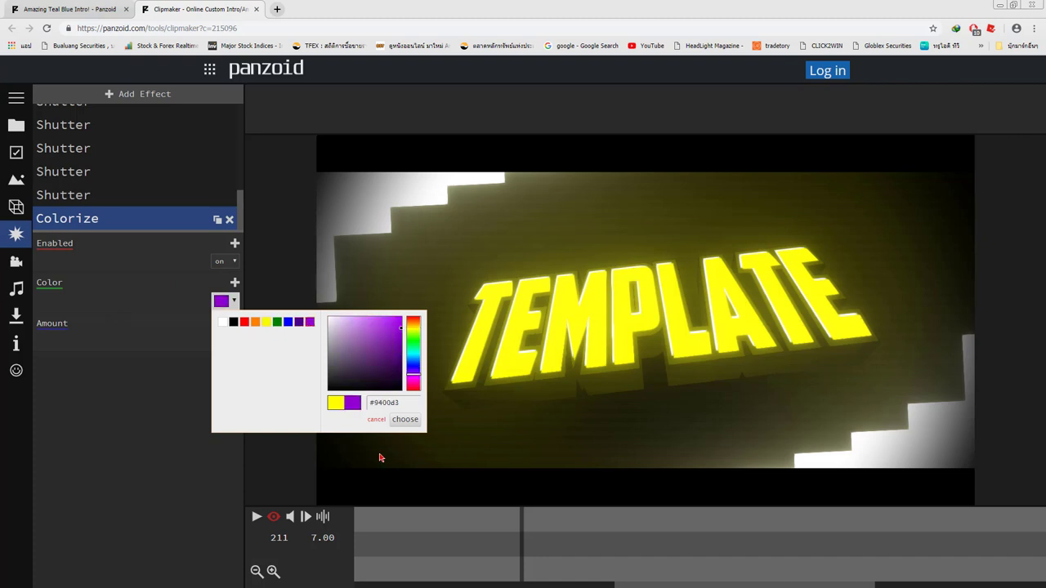
click(405, 420)
drag(483, 542, 384, 538)
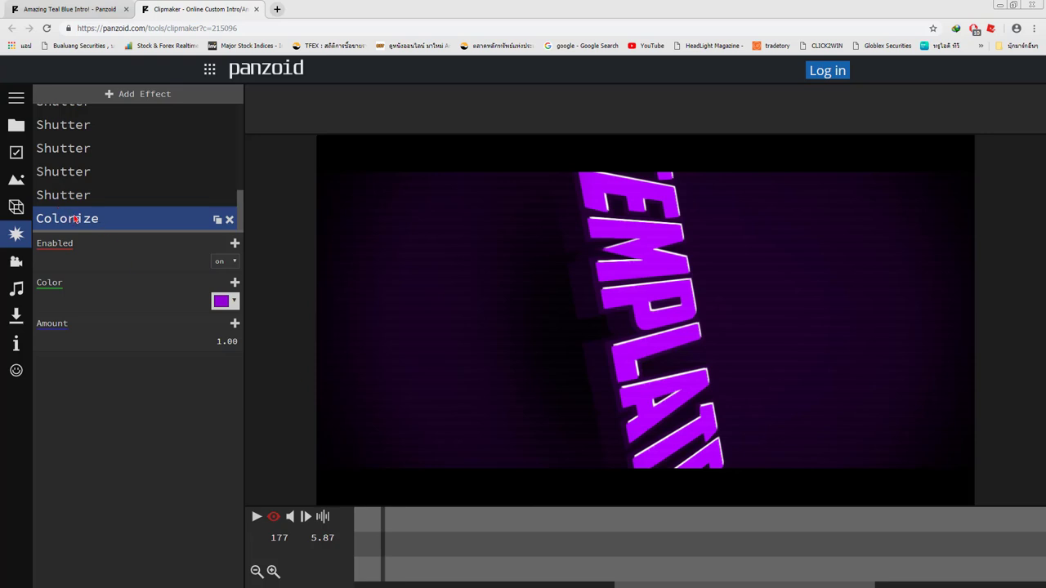
- Move the Colorize effect to the very beginning of the effects list, above Radial Blur
scroll(85, 138, up, 5)
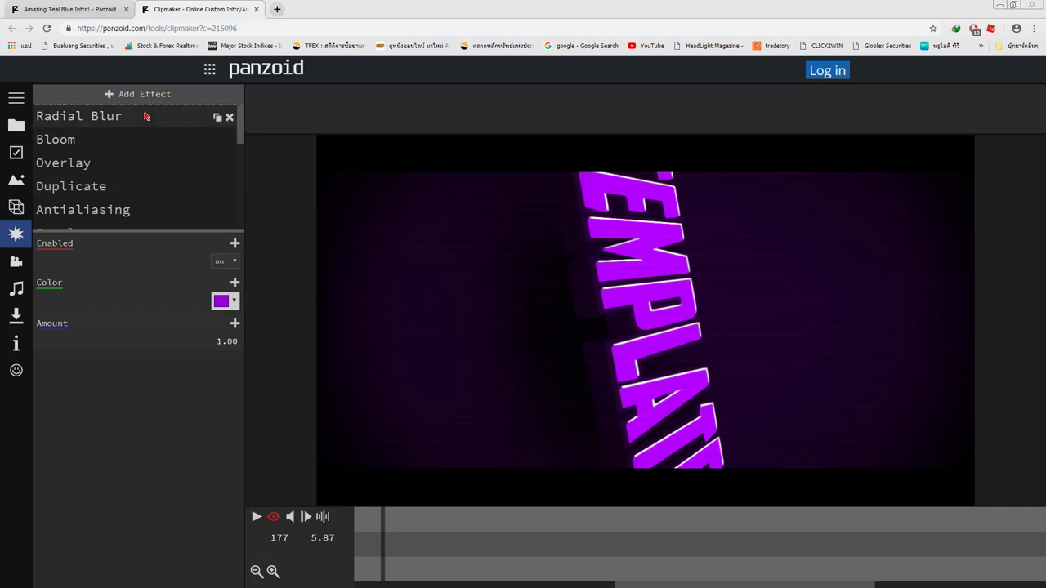
scroll(145, 116, up, 1)
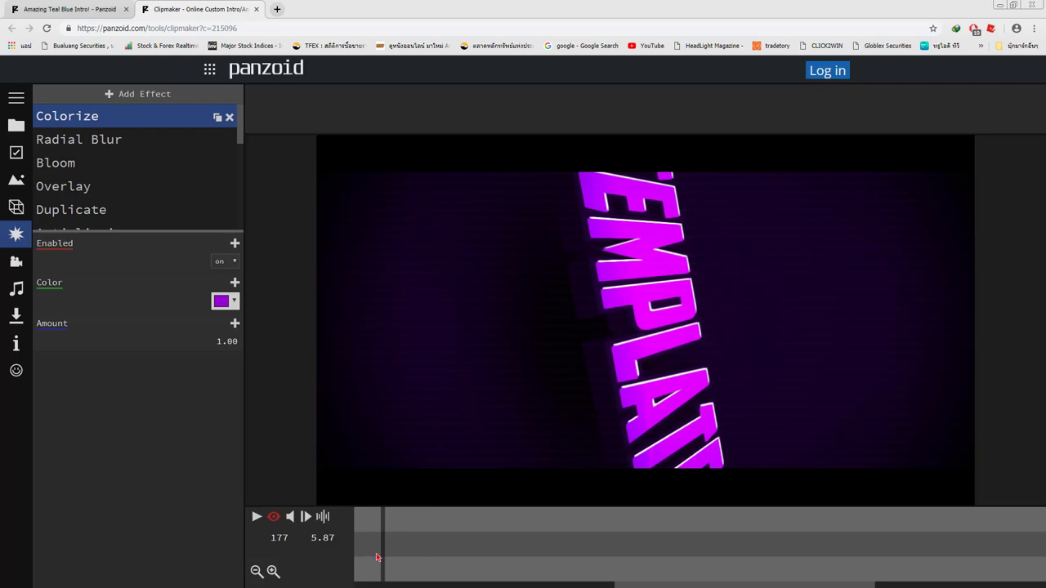
- Play the recolored intro from frame 144 and pause it at frame 347
drag(375, 557, 254, 492)
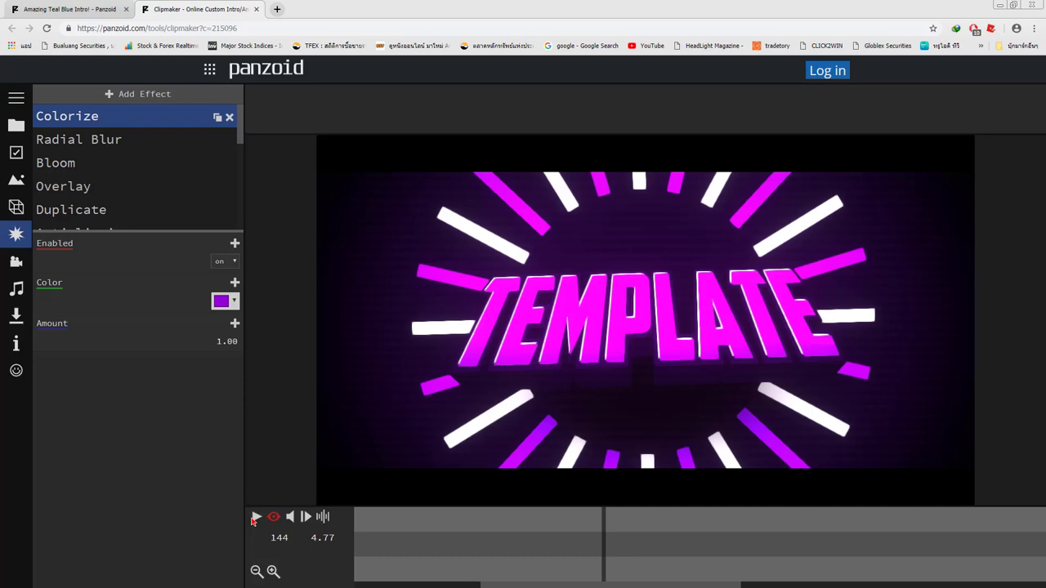
click(255, 519)
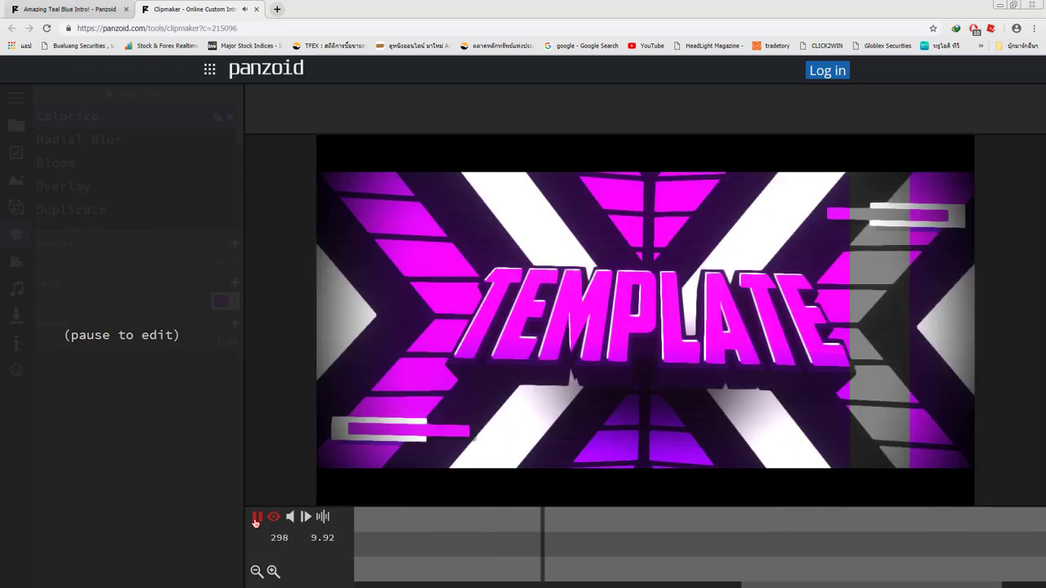
click(256, 520)
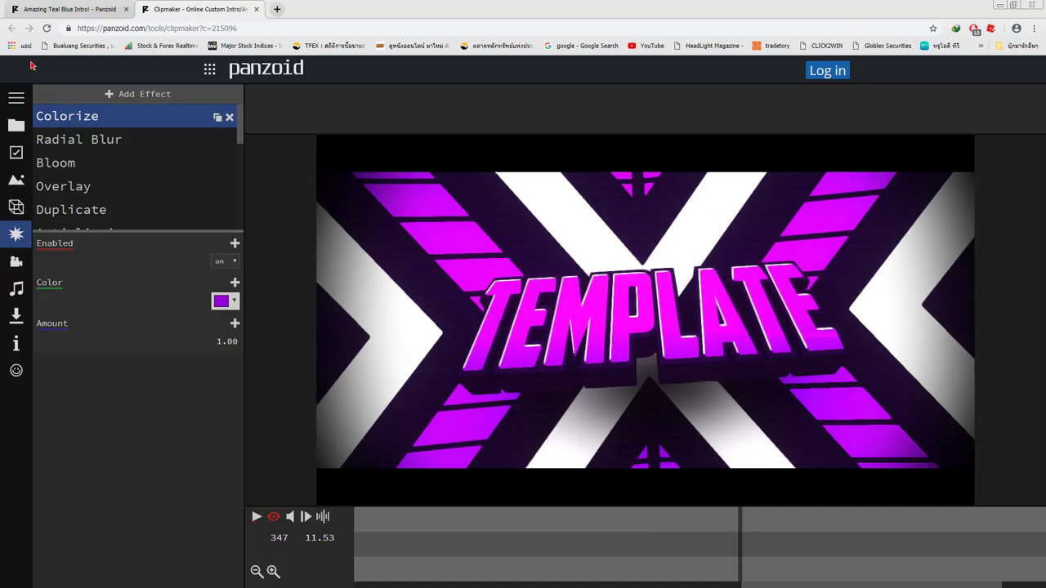
scroll(71, 211, down, 1)
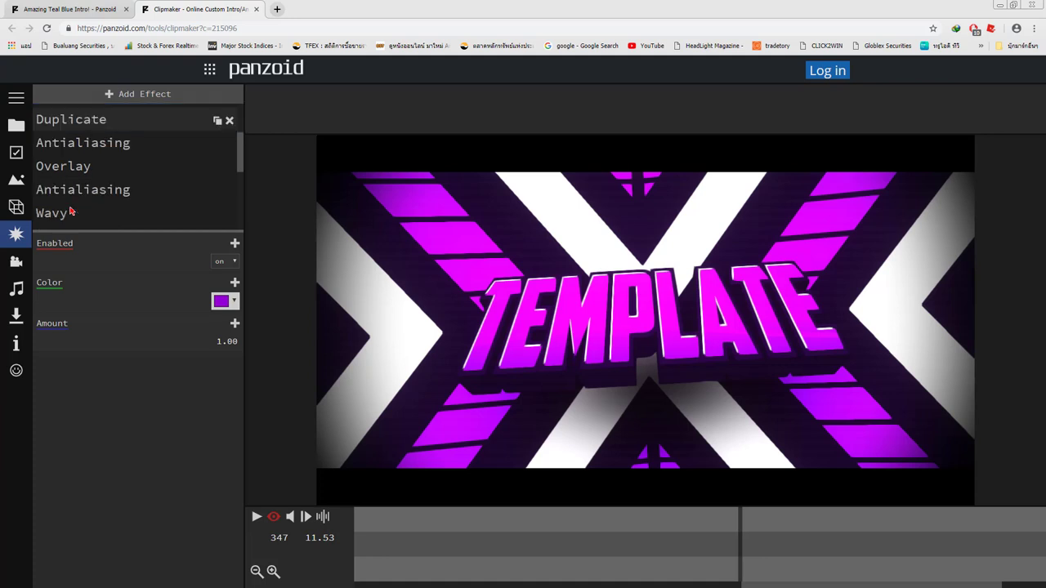
scroll(65, 157, up, 2)
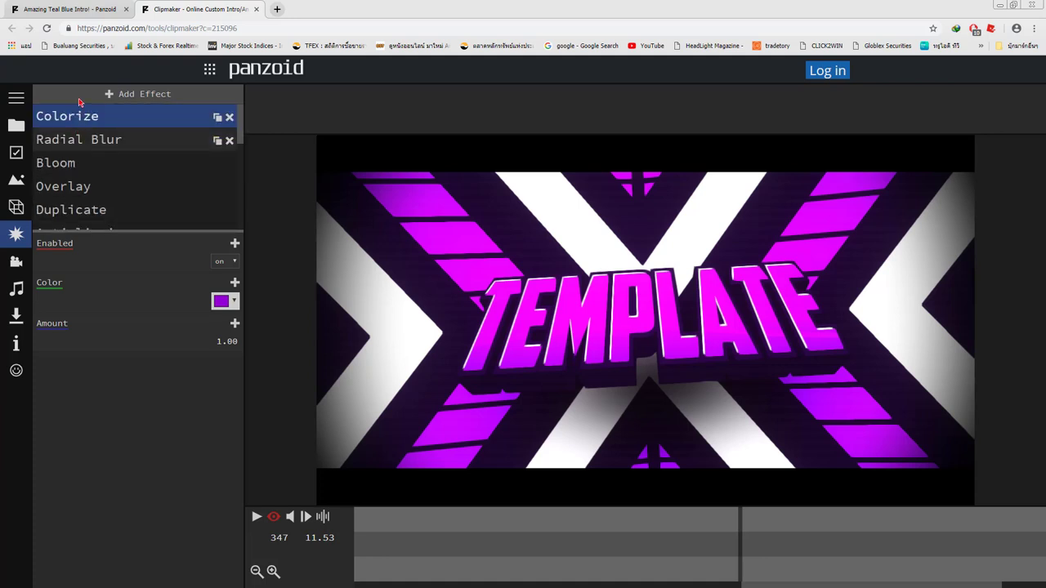
scroll(90, 161, down, 5)
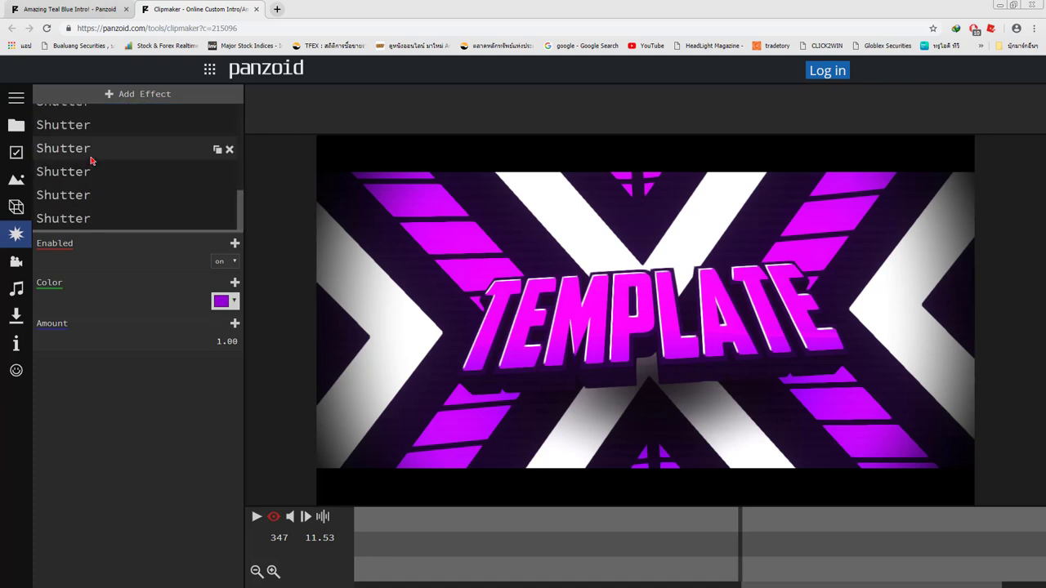
scroll(82, 160, up, 5)
scroll(82, 159, down, 4)
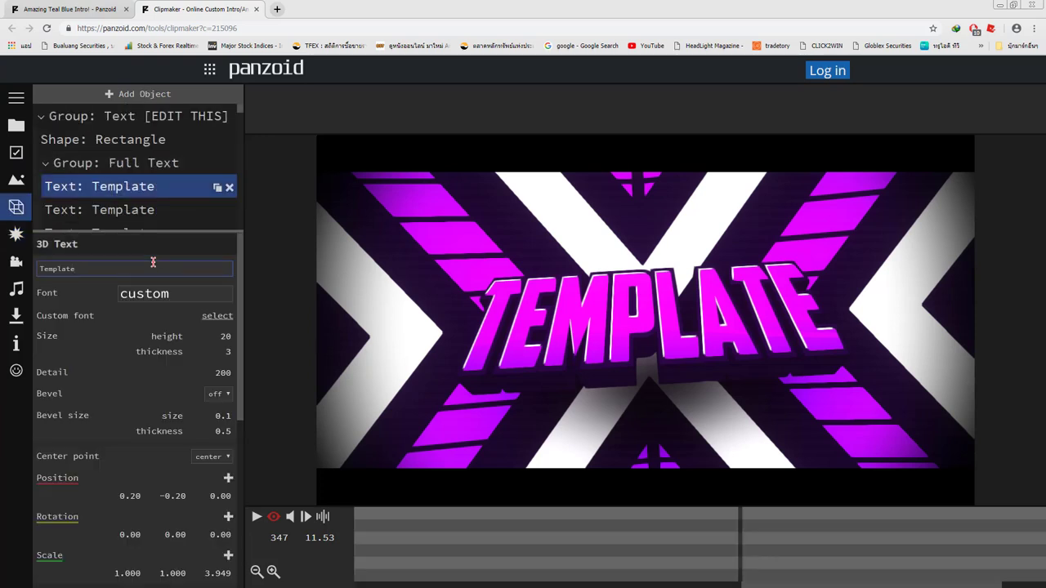
- Replace the text of the first 3D text object in the Full Text group with "steptap7"
drag(141, 266, 14, 280)
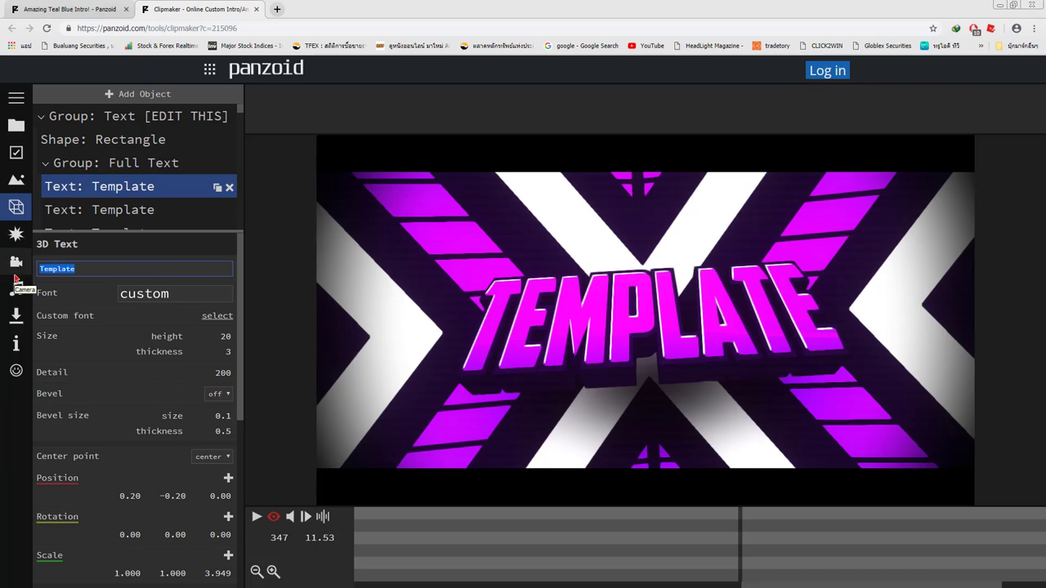
key(BackSpace)
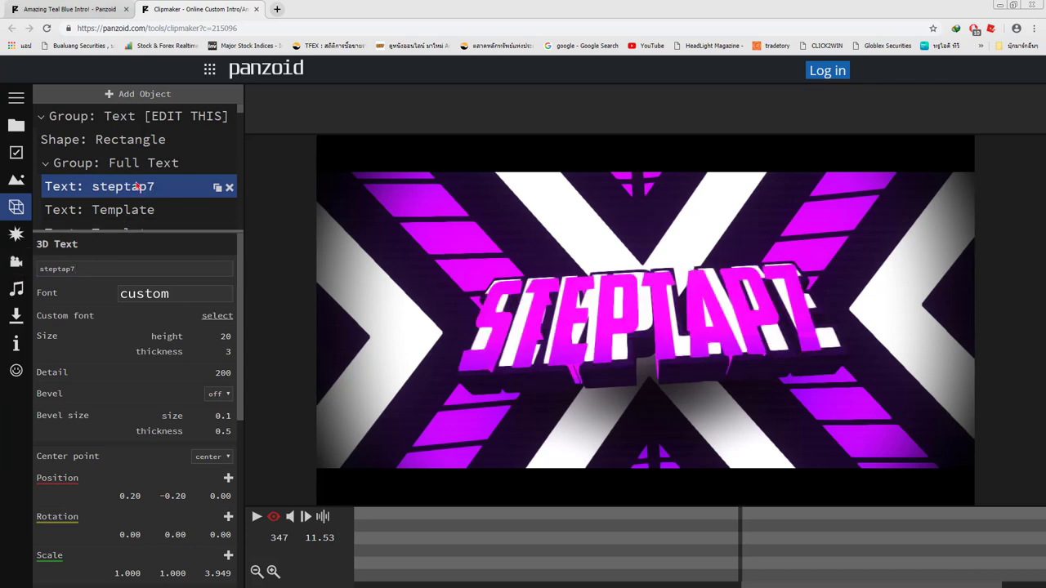
- Replace the text of the last "Template" 3D text object in the Full Text group with "steptap7"
scroll(131, 163, down, 3)
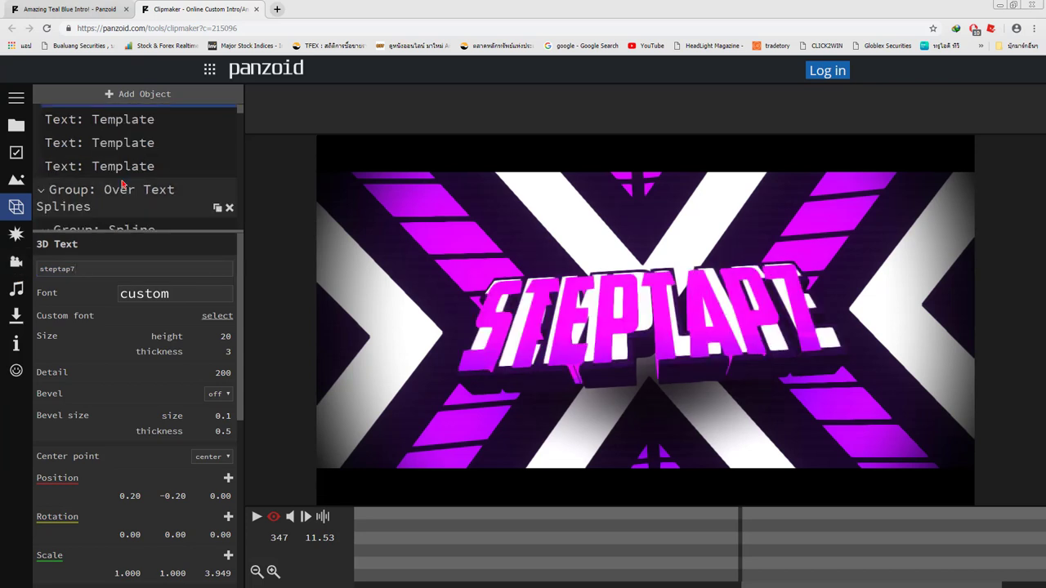
click(106, 121)
click(120, 166)
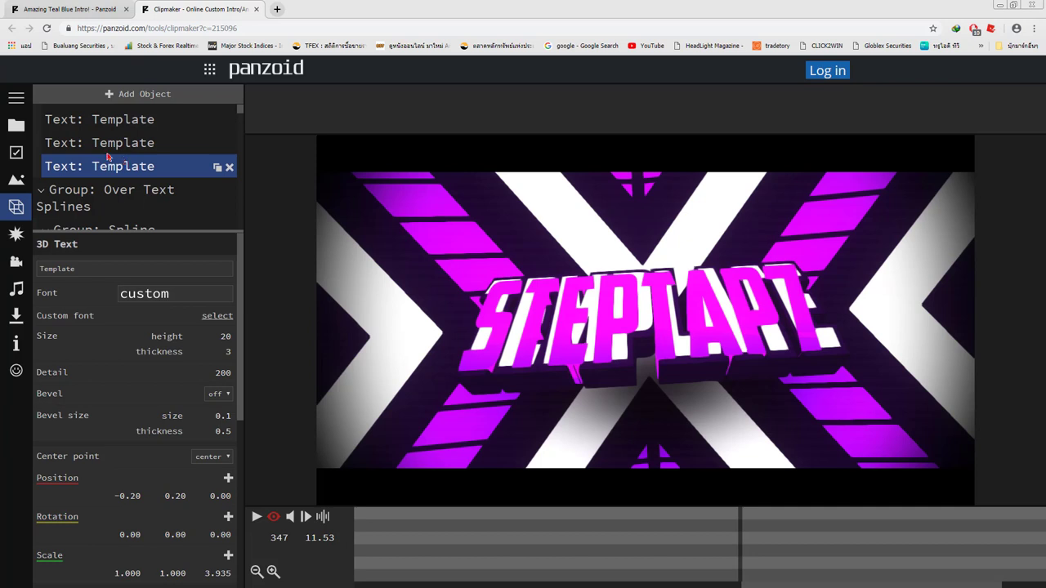
click(16, 155)
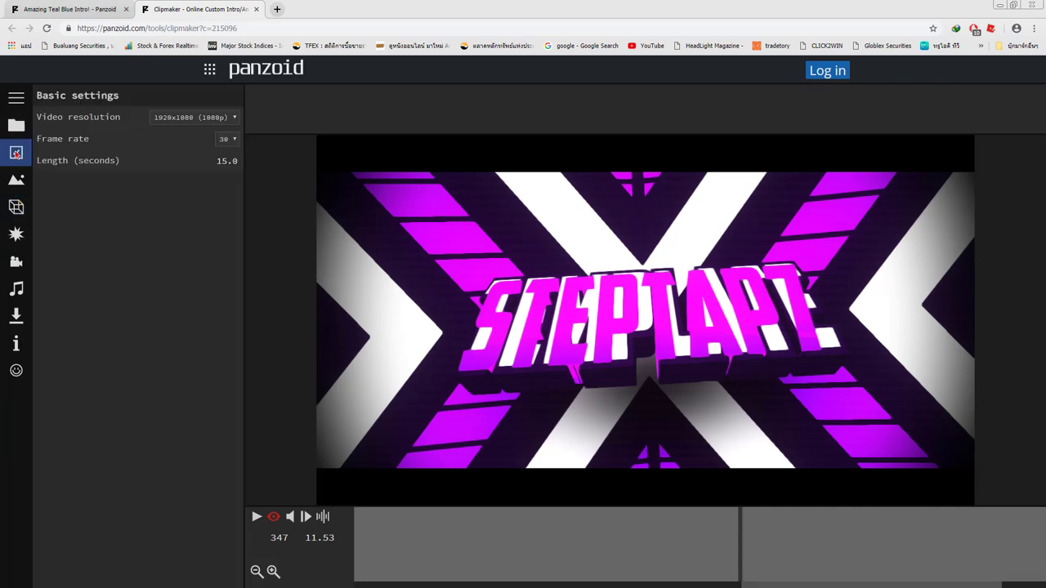
click(18, 211)
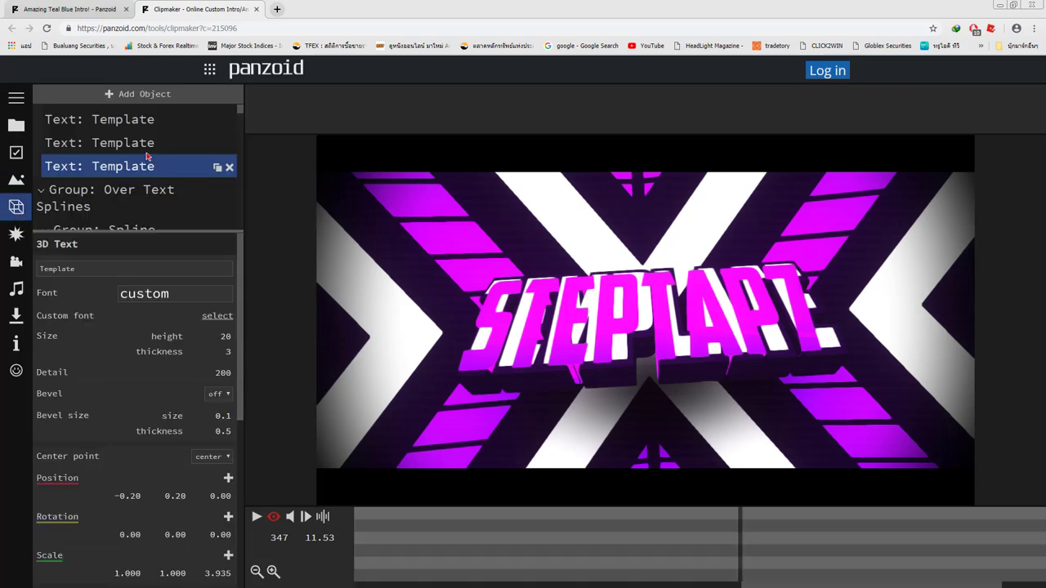
click(142, 274)
key(BackSpace)
key(BackSpace)
key(BackSpace)
key(BackSpace)
key(BackSpace)
key(BackSpace)
key(BackSpace)
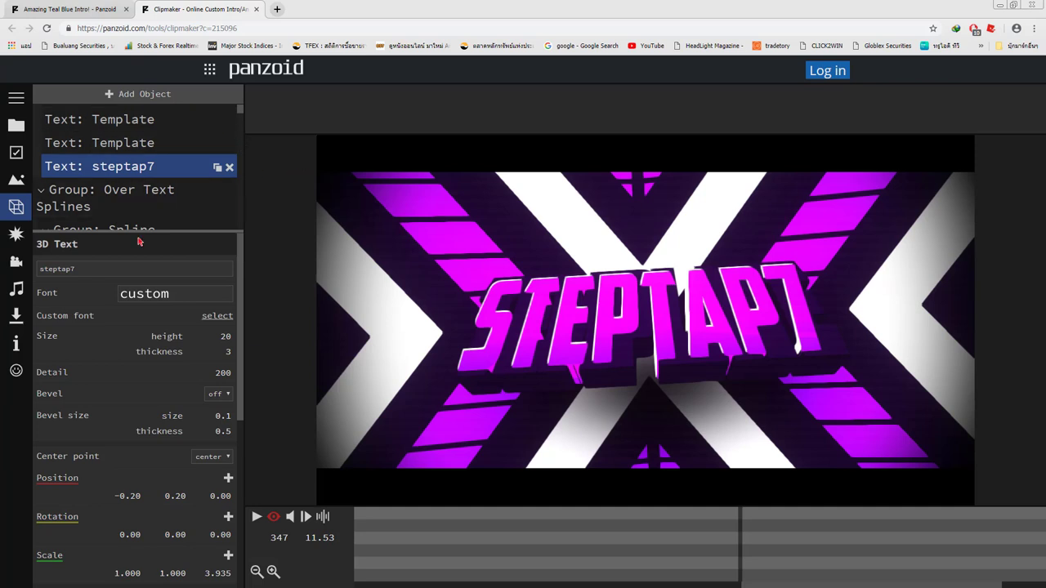
- Replace the text of the "Template" 3D text object two rows above the last "steptap7" one with "steptap7"
click(112, 122)
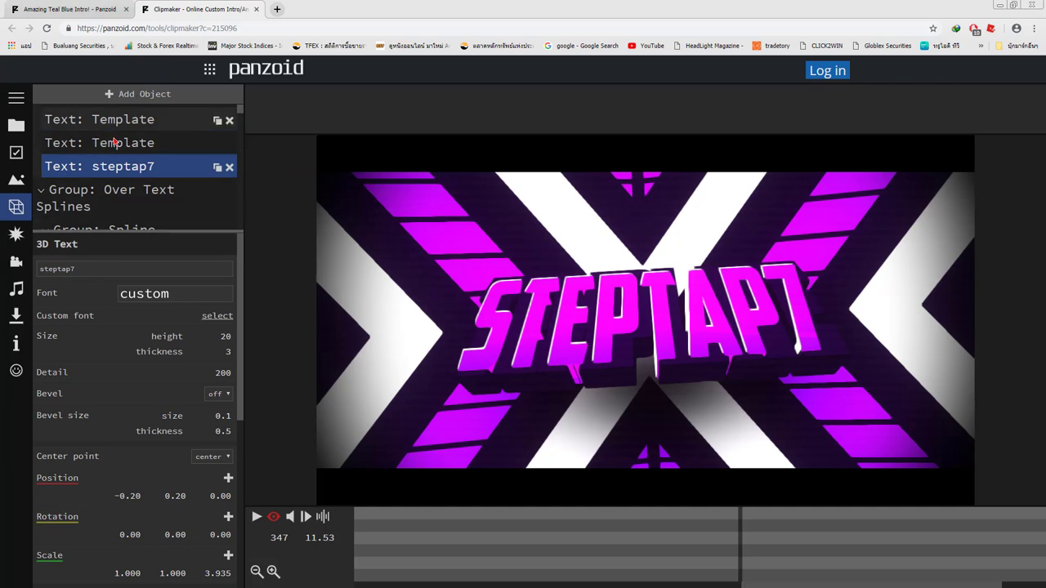
double_click(124, 269)
key(BackSpace)
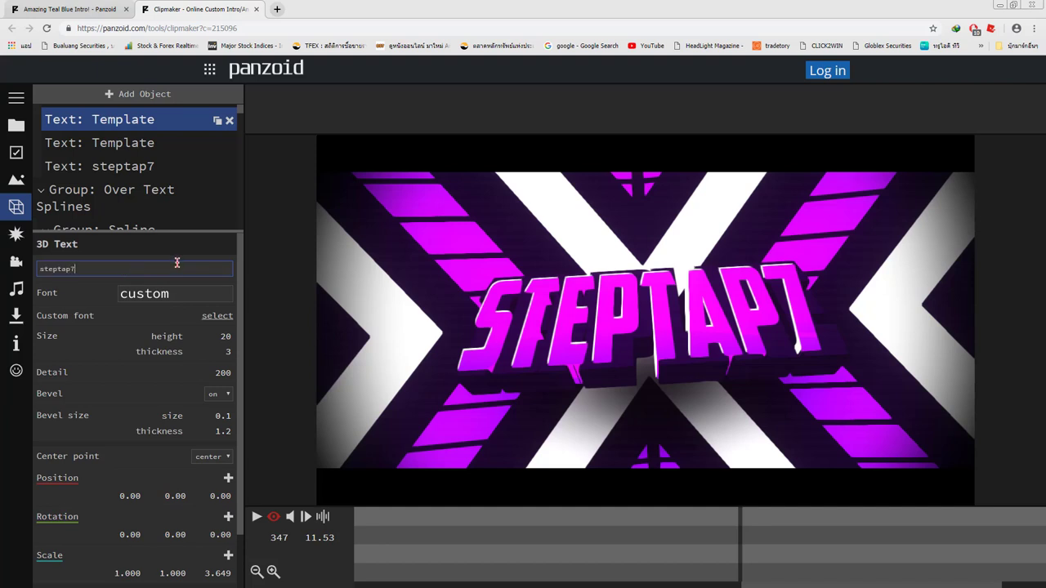
key(Return)
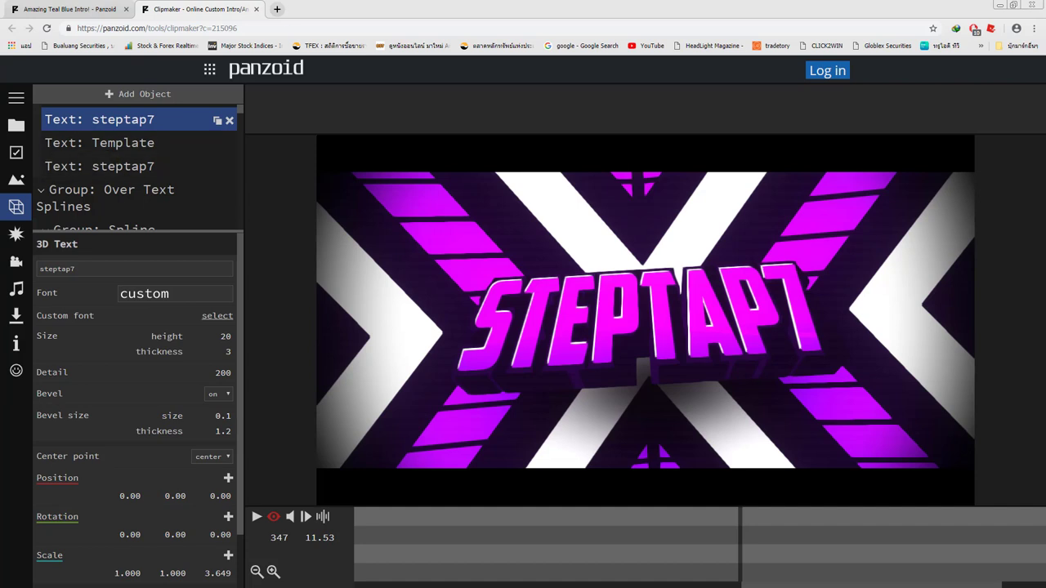
- Start rendering the intro video for download in balanced mode with the .mkv (vp8/opus) format
click(15, 316)
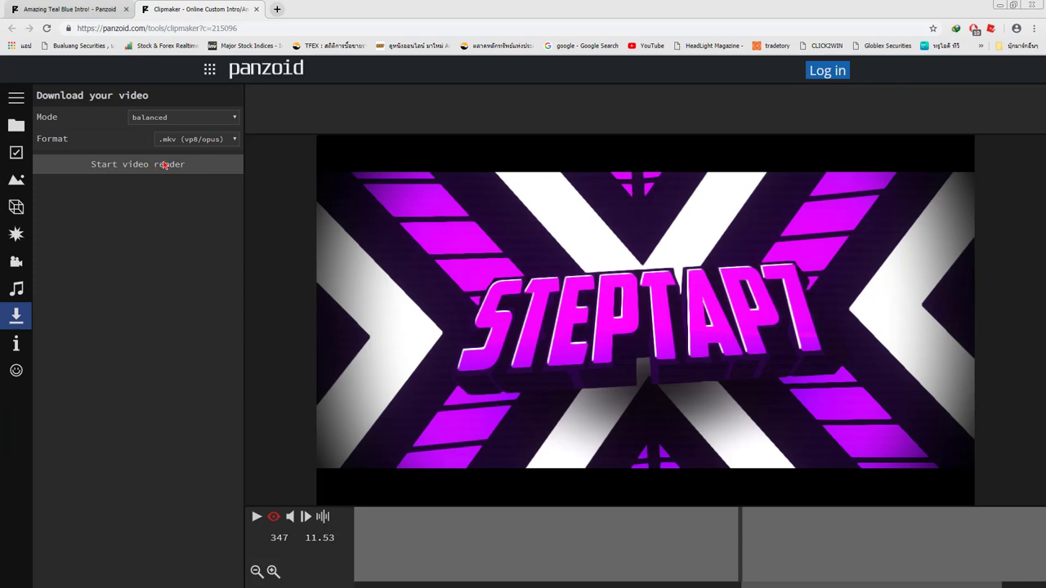
click(167, 117)
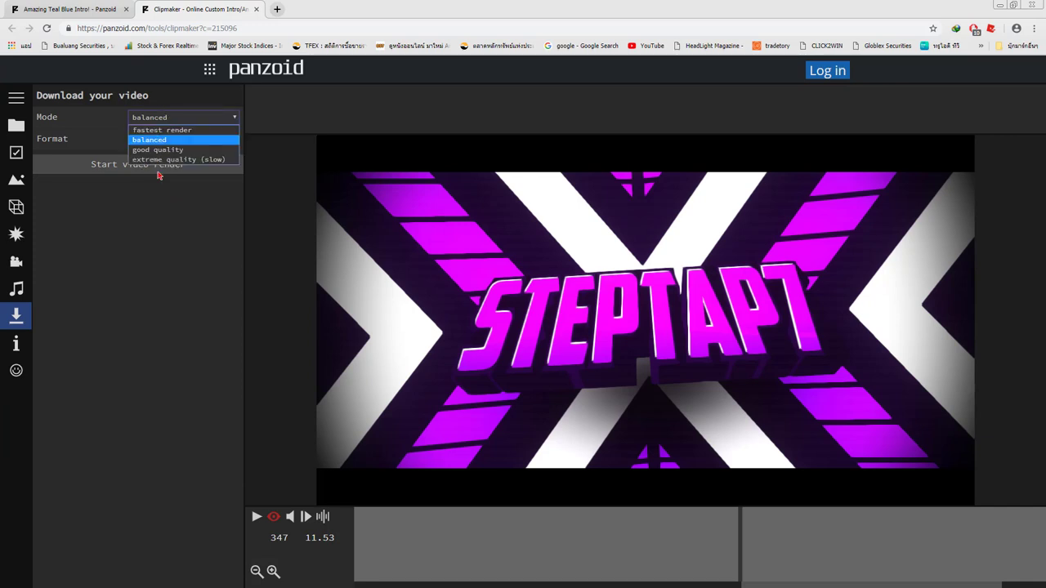
click(179, 119)
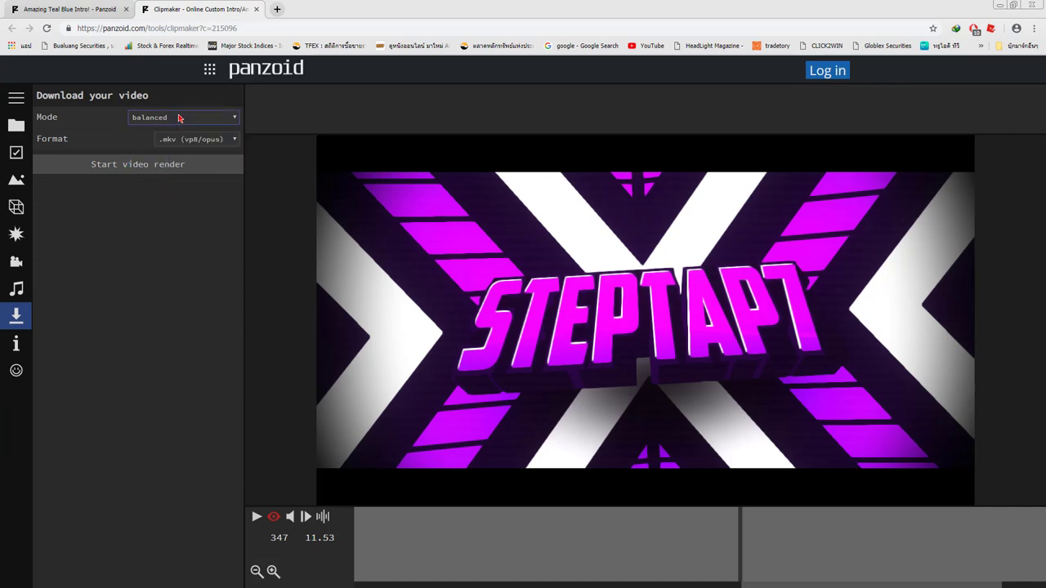
click(158, 174)
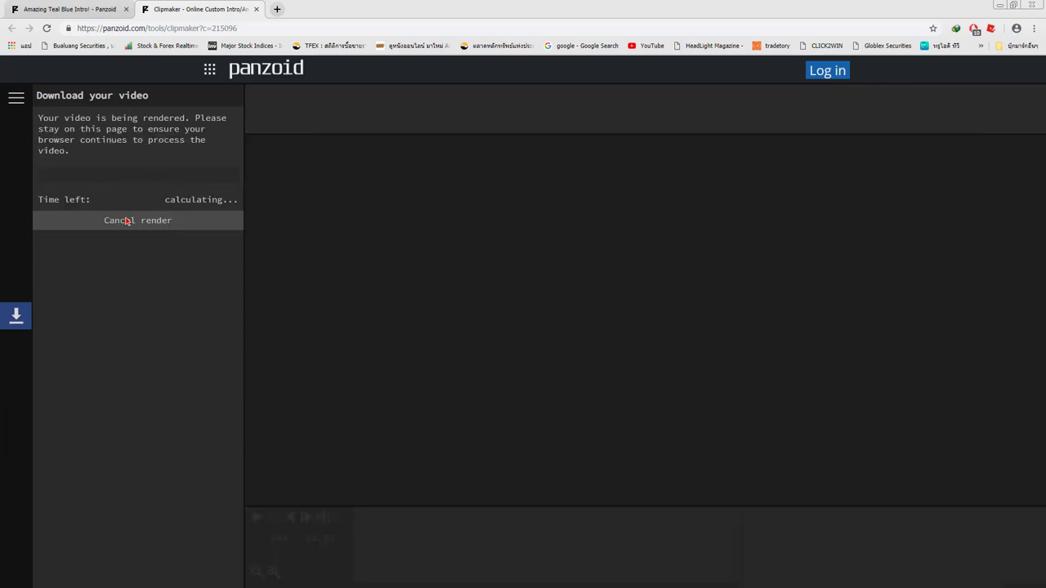
- Go to online-convert.com in the current tab and agree to leave the Clipmaker page
click(248, 27)
text(onl)
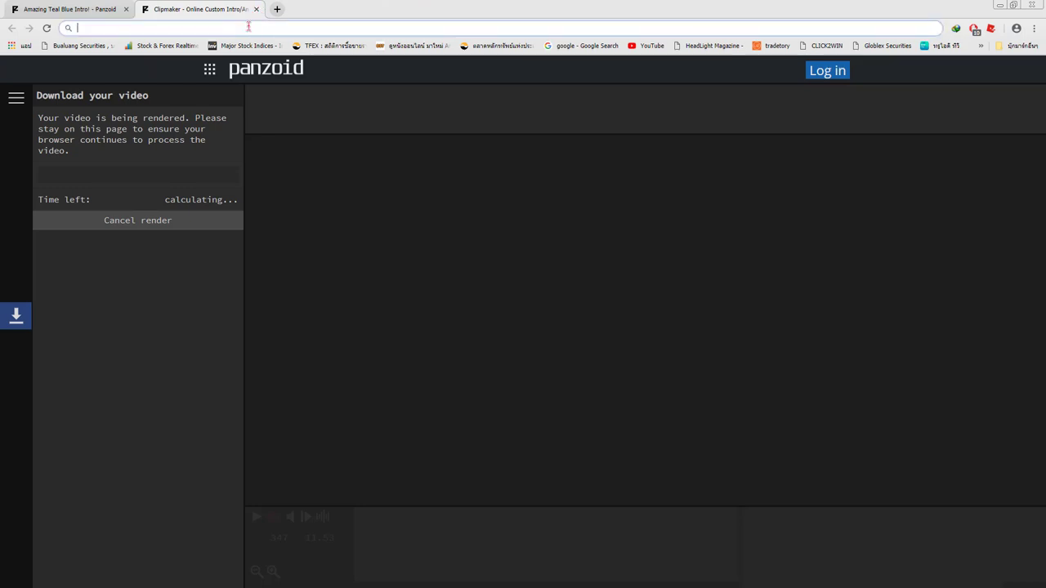
text(in)
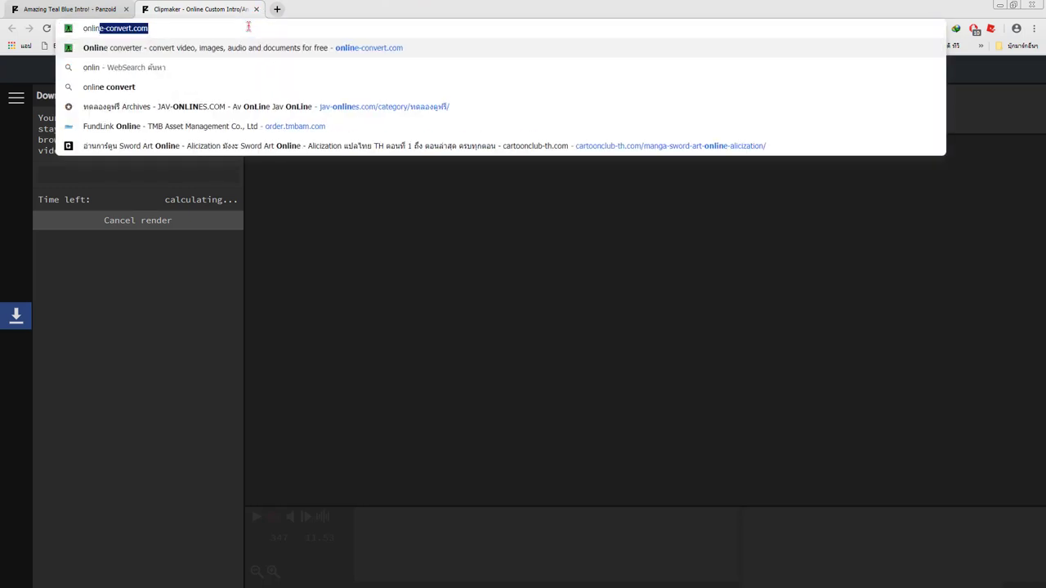
text(e-cfonvert)
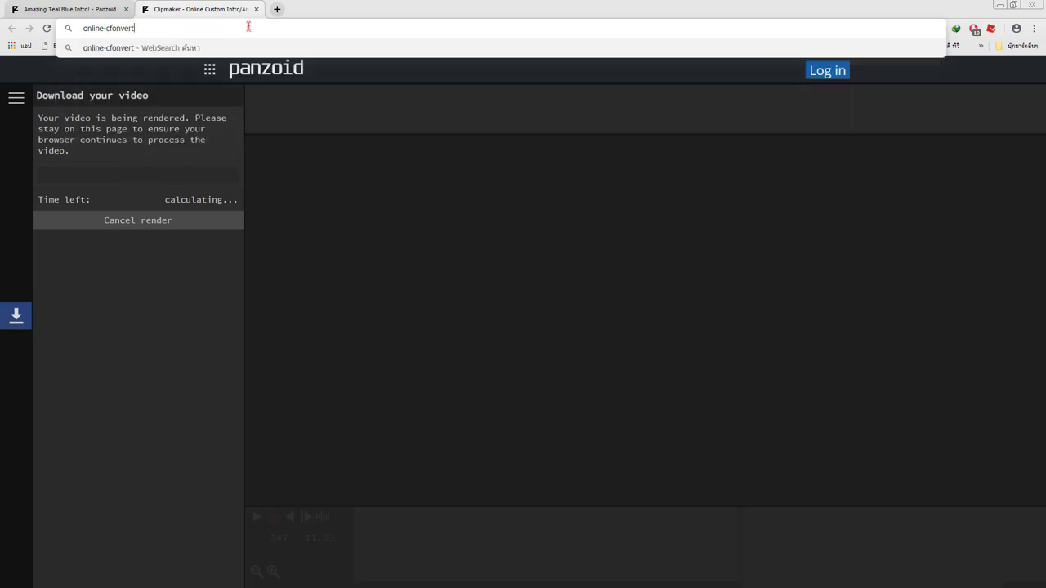
key(BackSpace)
key(BackSpace)
key(BackSpace)
key(BackSpace)
key(BackSpace)
key(BackSpace)
key(BackSpace)
key(BackSpace)
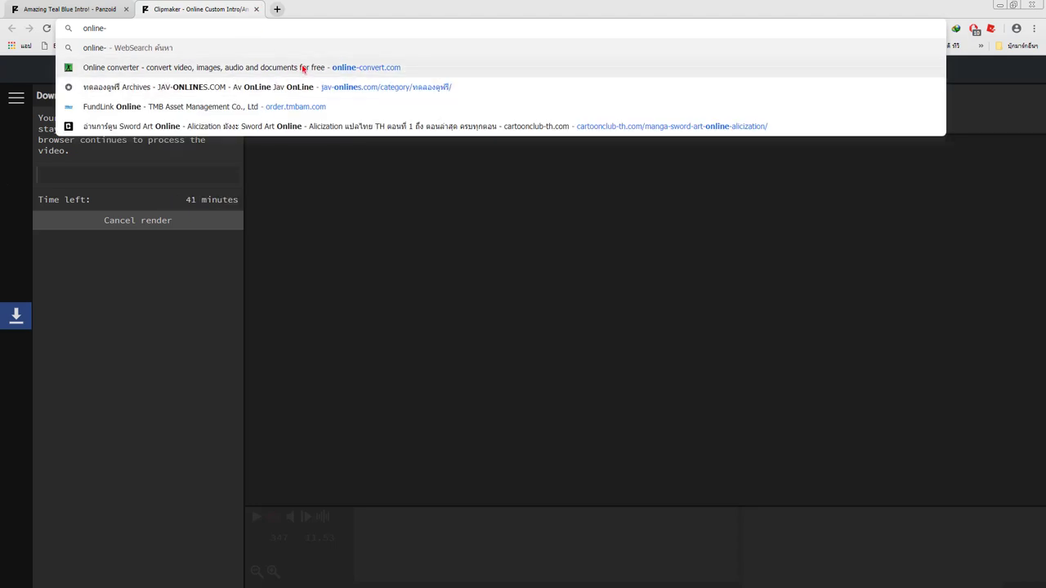
click(291, 70)
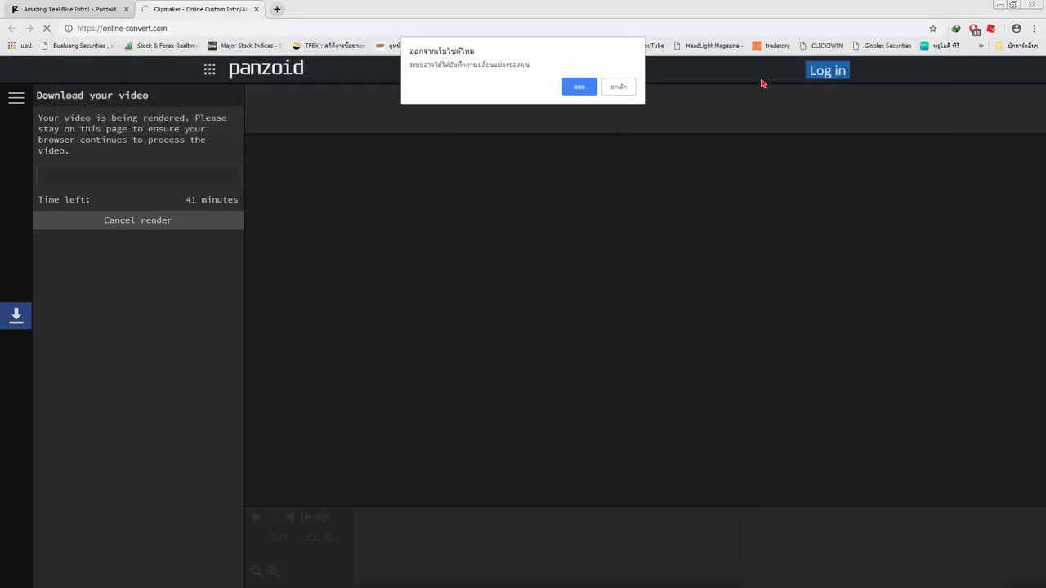
click(579, 87)
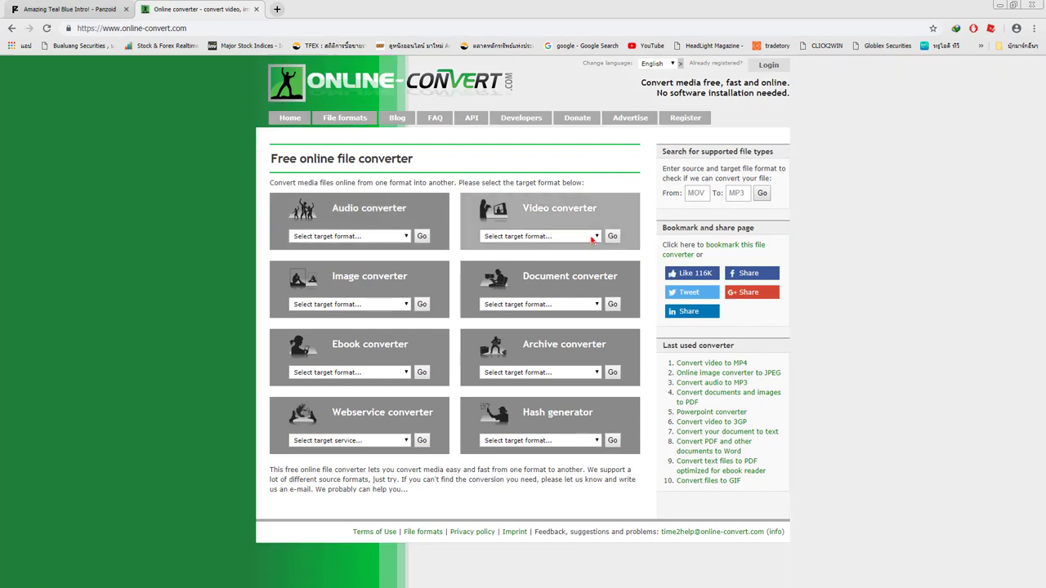
- Choose Convert to MP4 as the target format of the Video converter to open its conversion page
click(592, 238)
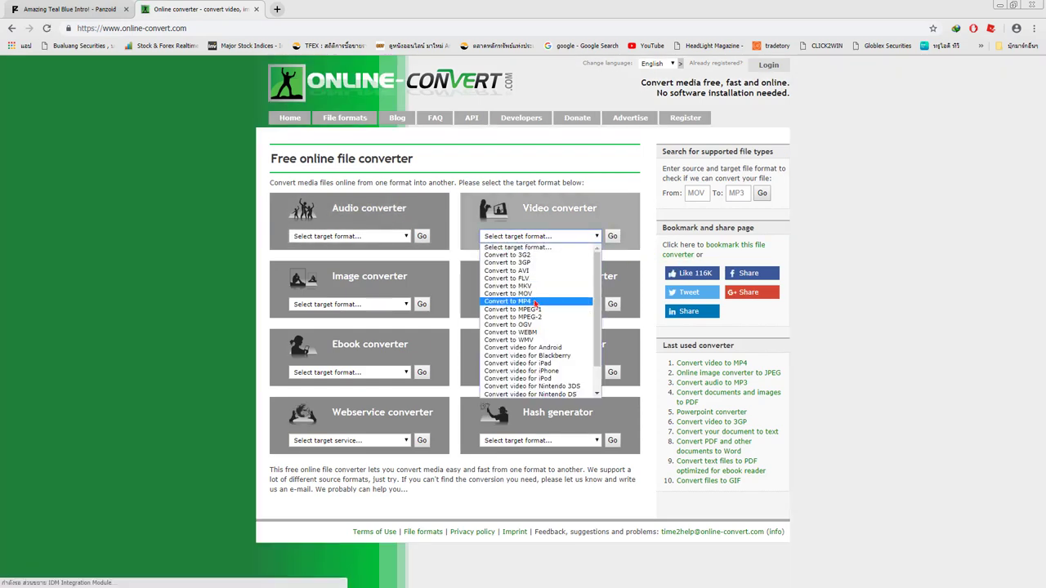
click(535, 302)
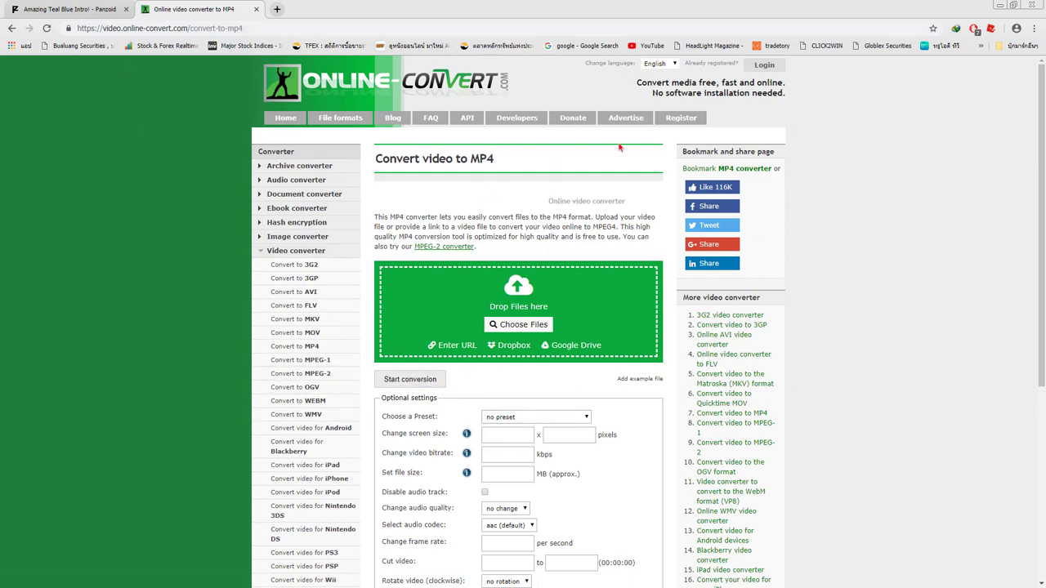
drag(407, 162, 221, 303)
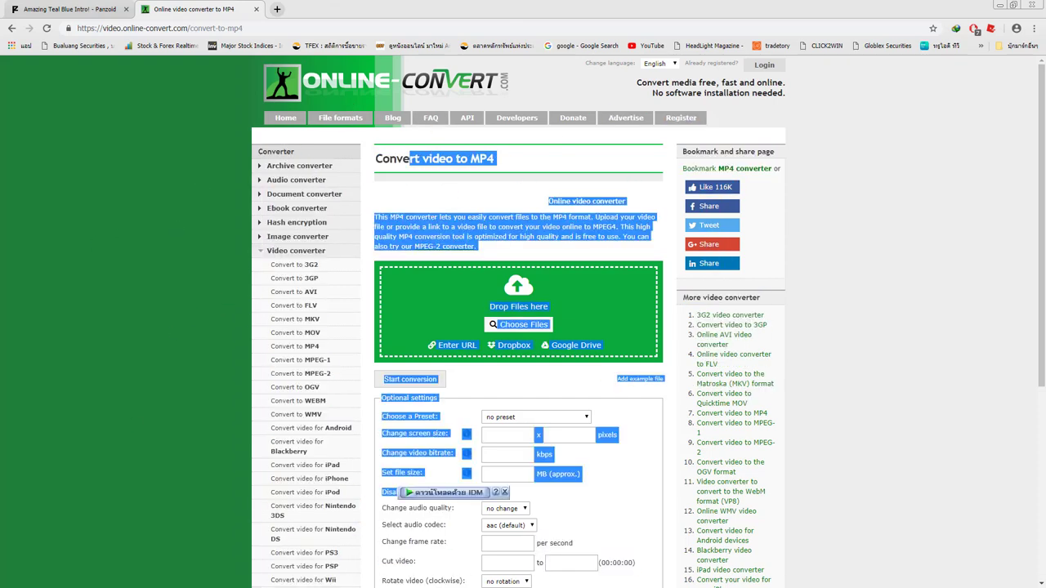
click(161, 299)
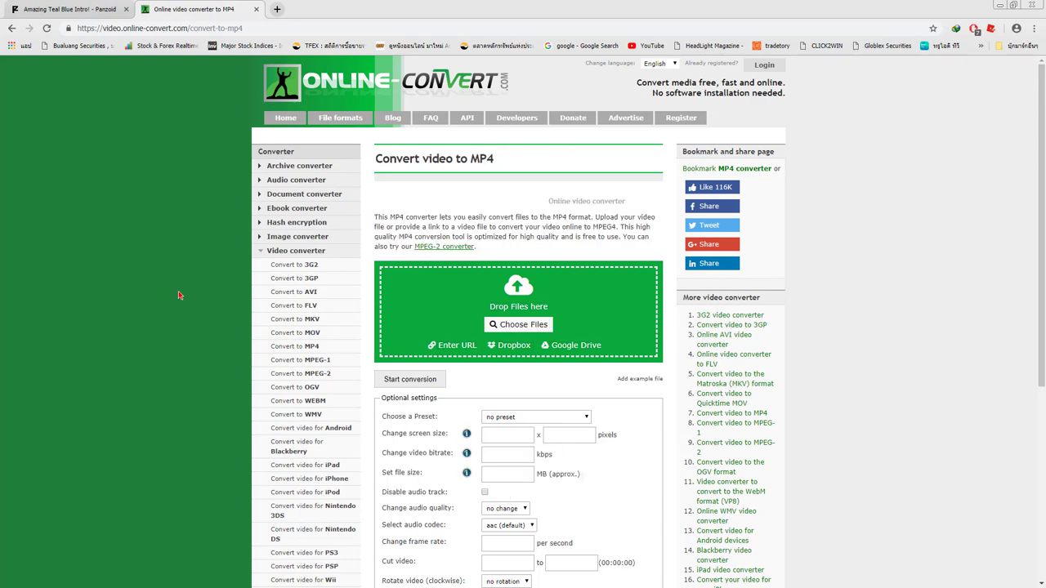
- Switch back to the Panzoid page of the Amazing Teal Blue Intro! creation
click(115, 8)
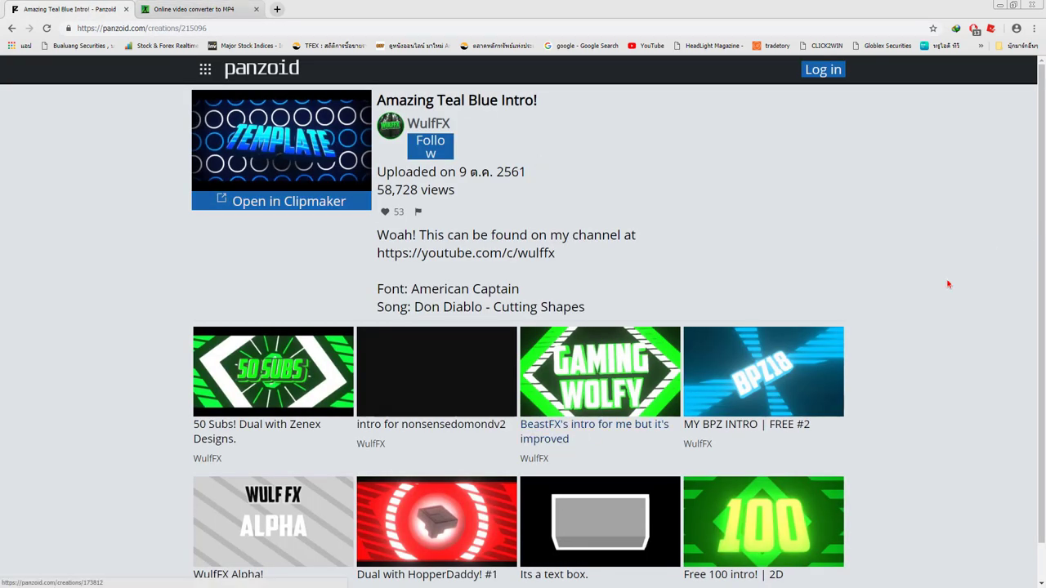